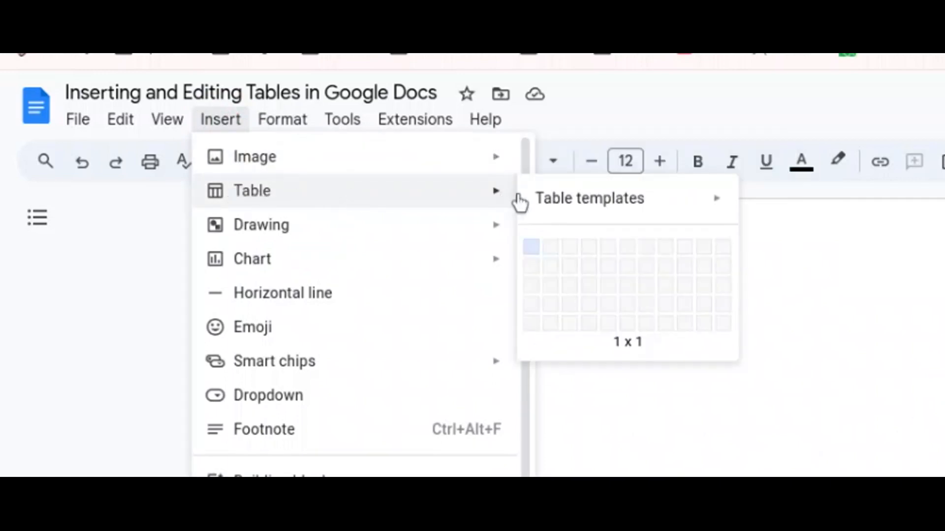
- Insert a table with four columns and two rows, and fill the header cells with "This", "is", "a" and "table"
mouse_move(548, 202)
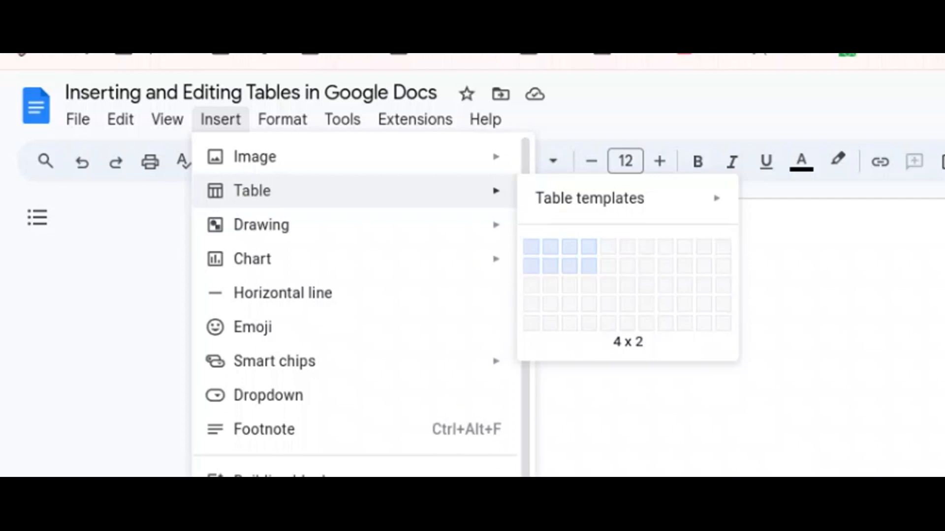
click(588, 265)
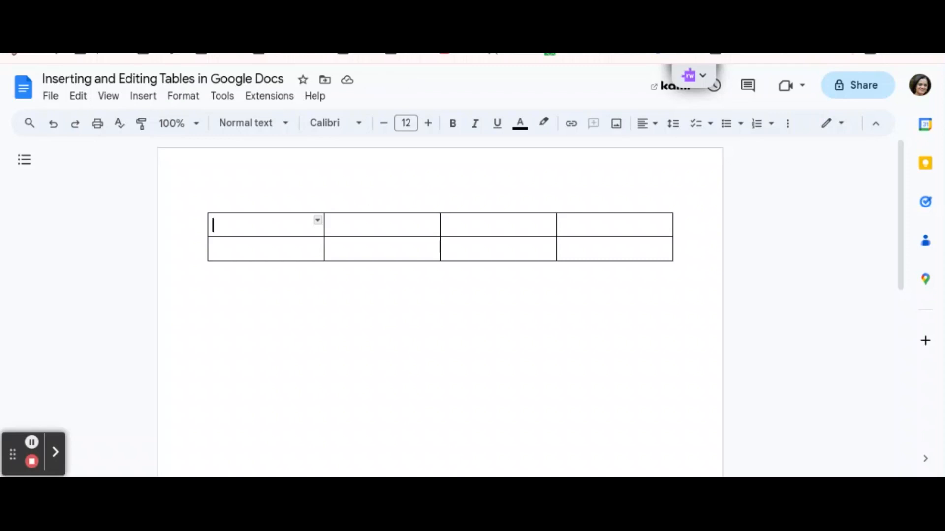
mouse_move(271, 225)
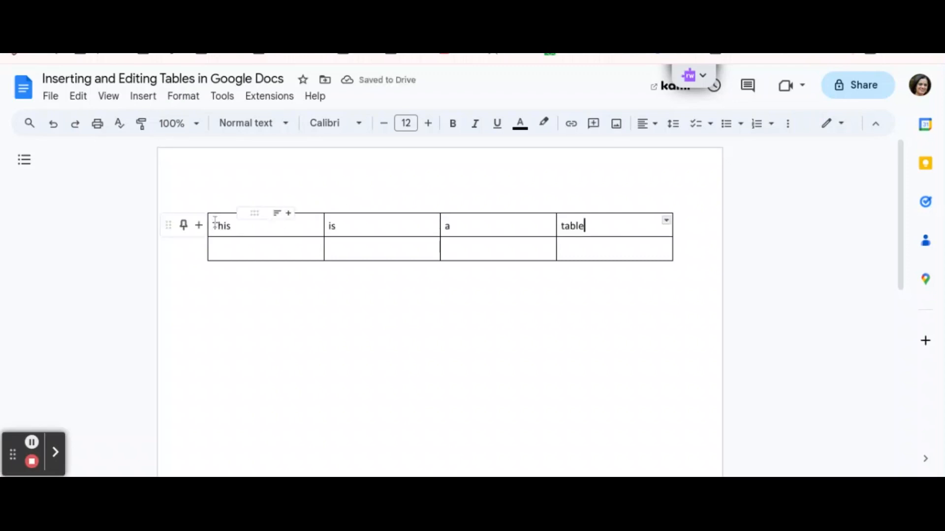
- Set the table's header row text to the Merriweather font at size 14
drag(212, 226, 630, 233)
click(359, 123)
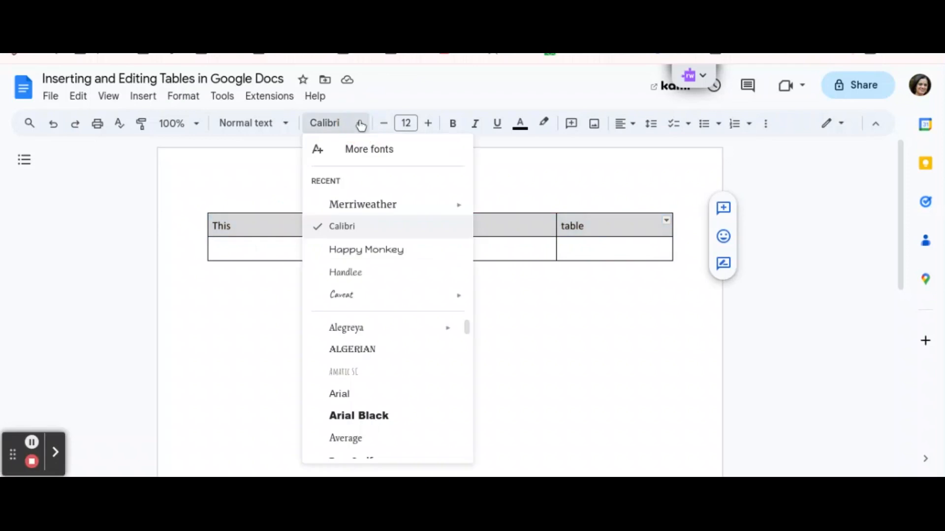
click(382, 205)
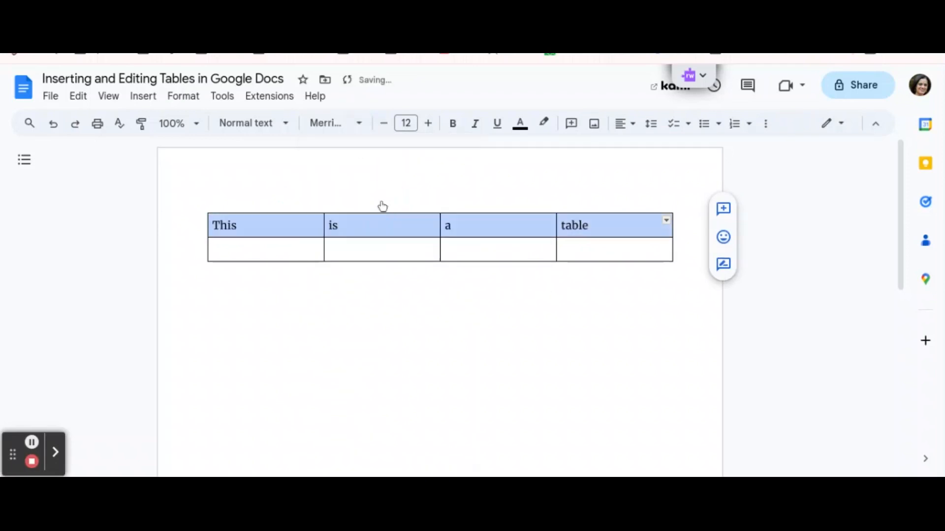
click(406, 123)
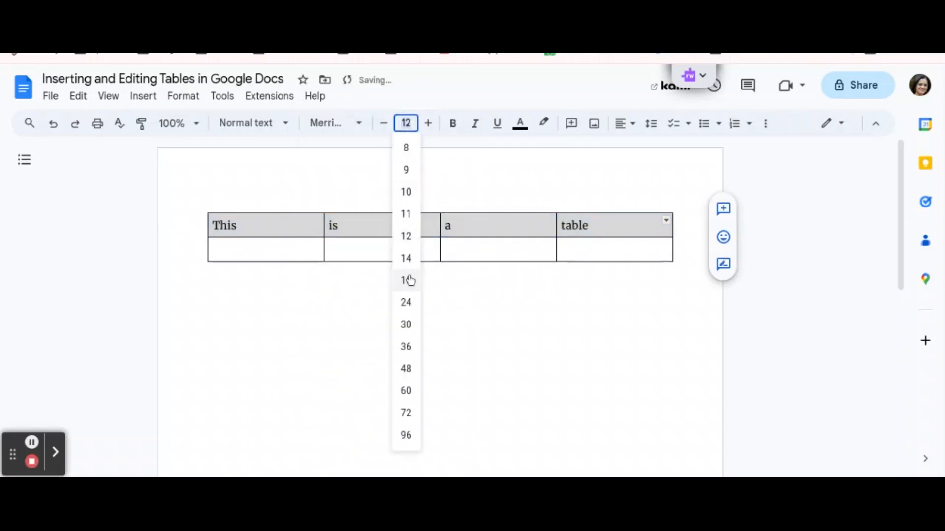
click(406, 259)
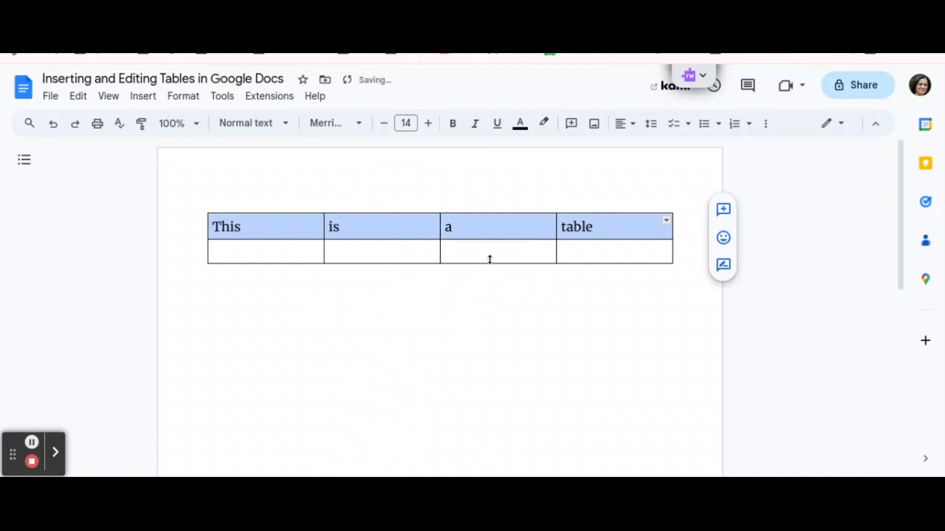
- Colour the header row text dark red and centre it in its cells
click(521, 124)
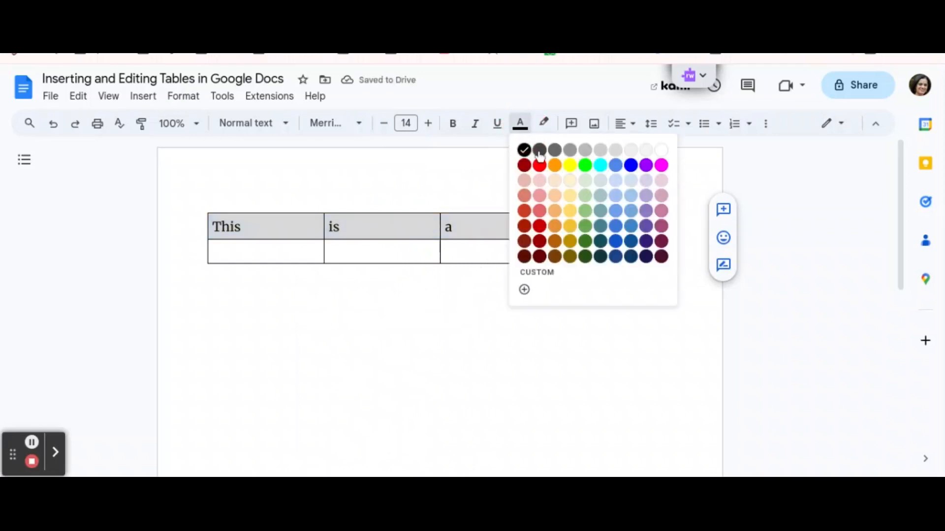
click(525, 168)
click(632, 125)
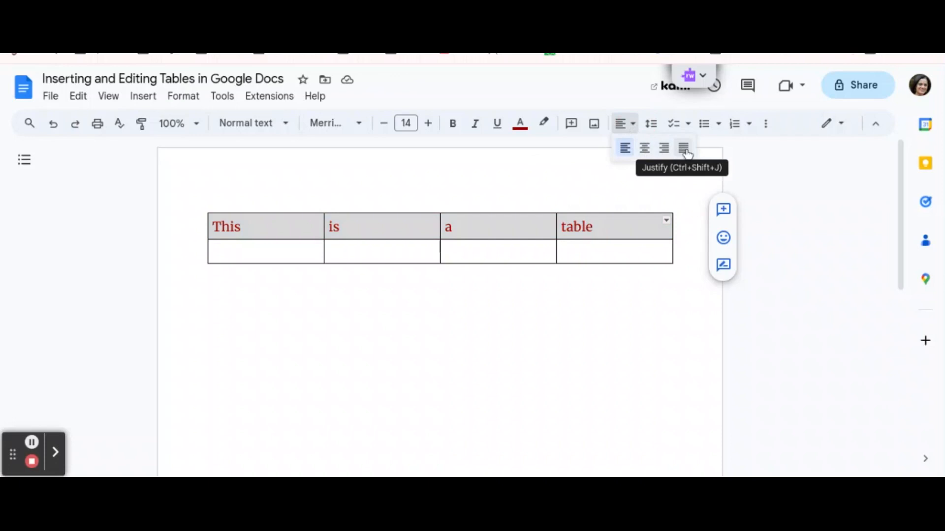
click(644, 148)
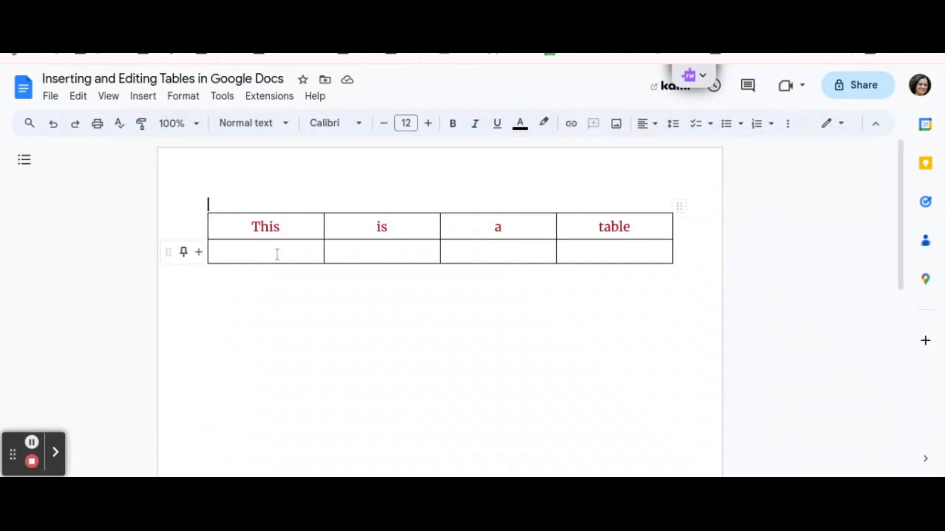
- Search the web for "winter" images and insert the first snowy scene into the cell below "This"
click(277, 255)
click(617, 123)
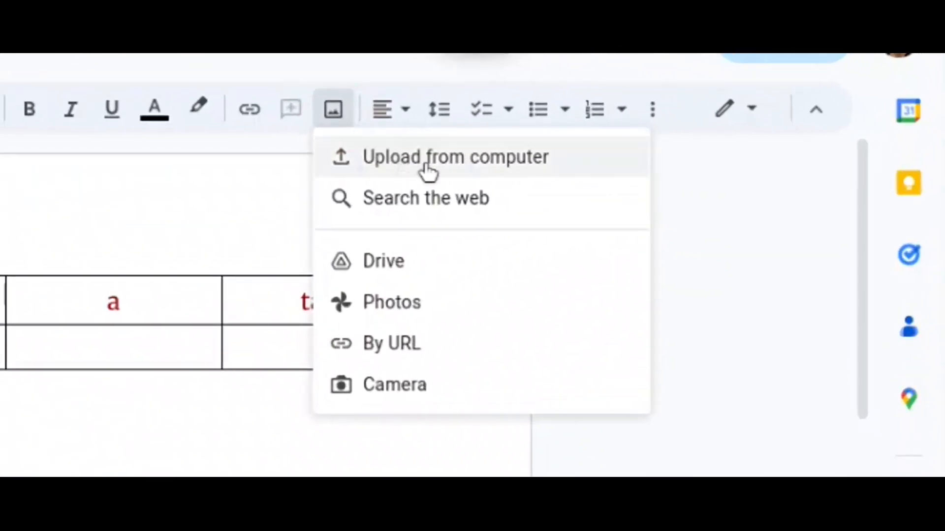
click(460, 199)
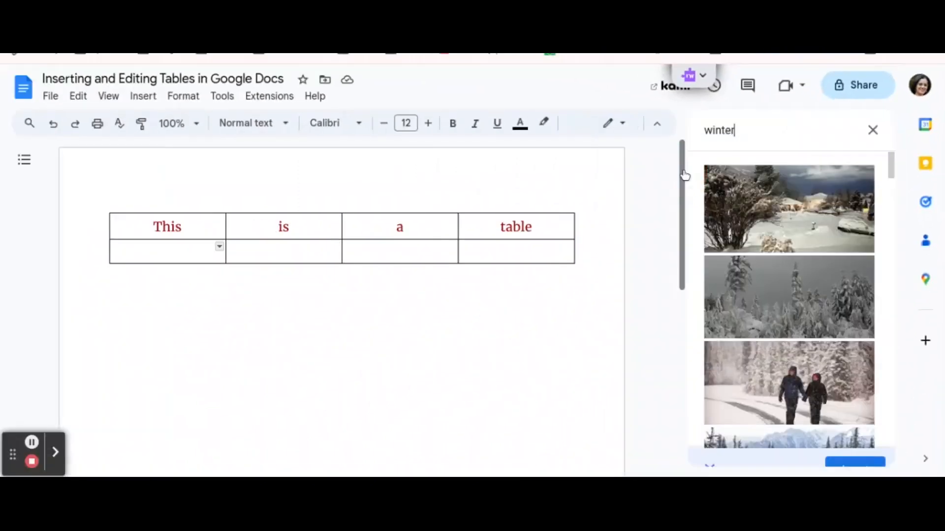
click(766, 203)
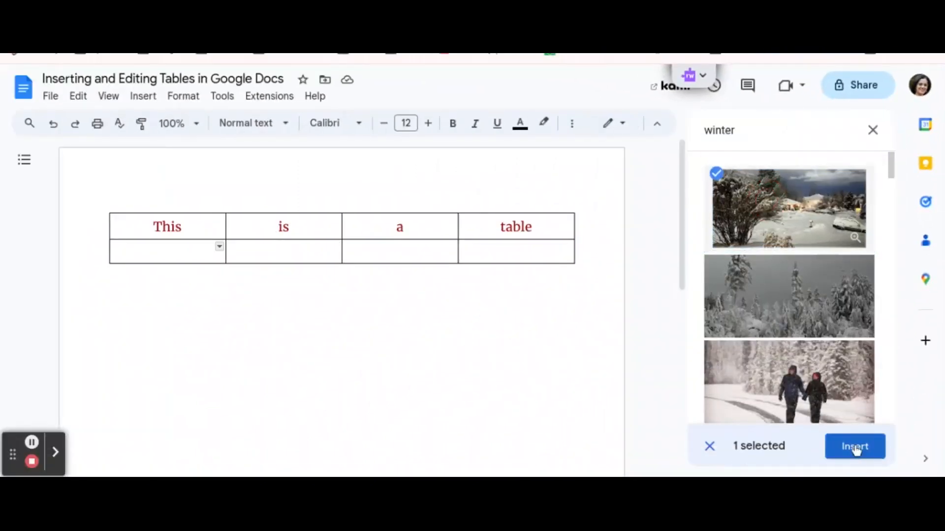
click(855, 446)
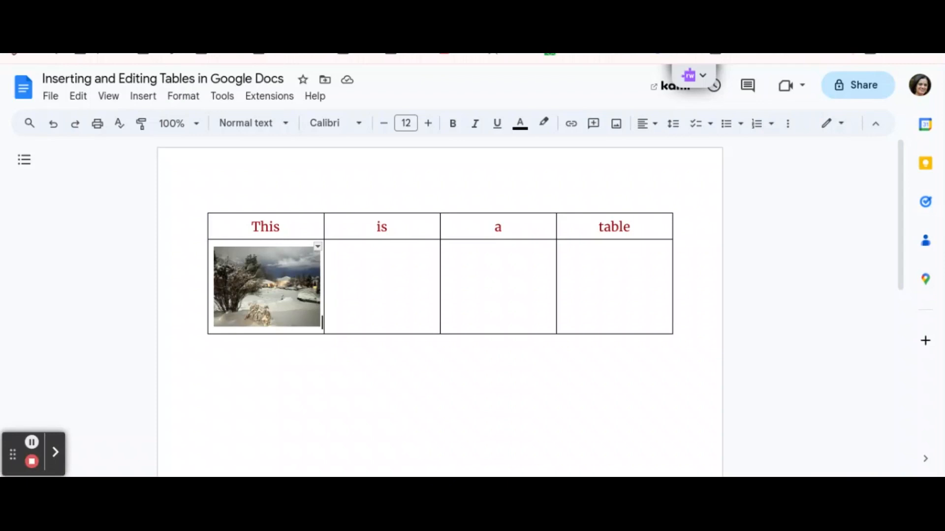
- Insert a column to the right of the "table" column and a row below the picture row
right_click(599, 271)
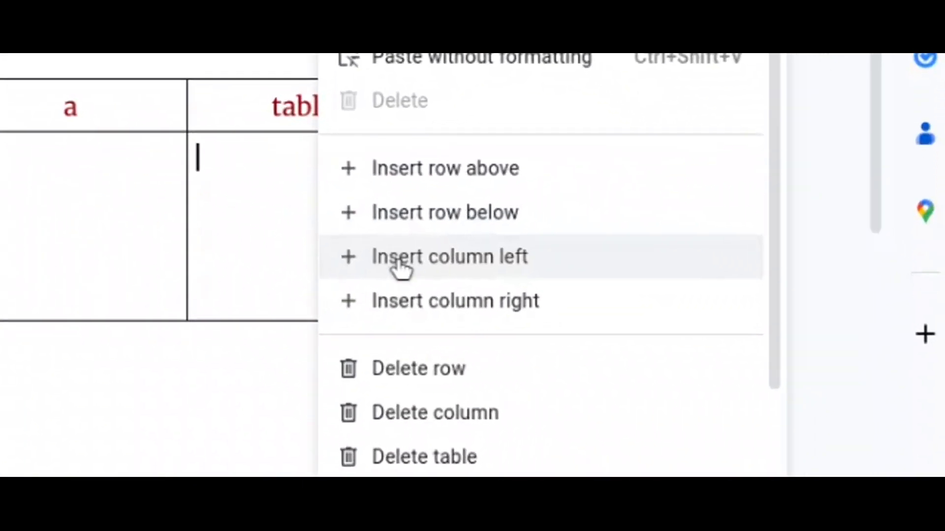
click(408, 311)
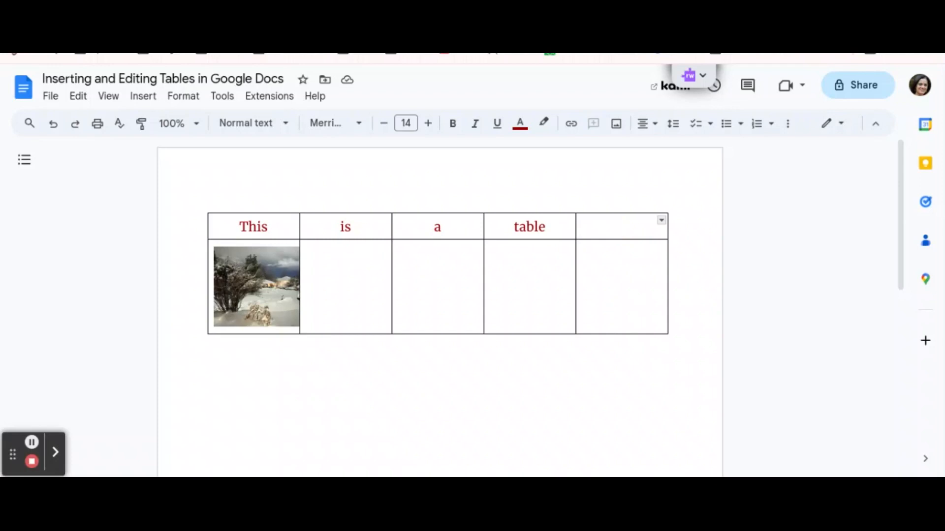
right_click(612, 303)
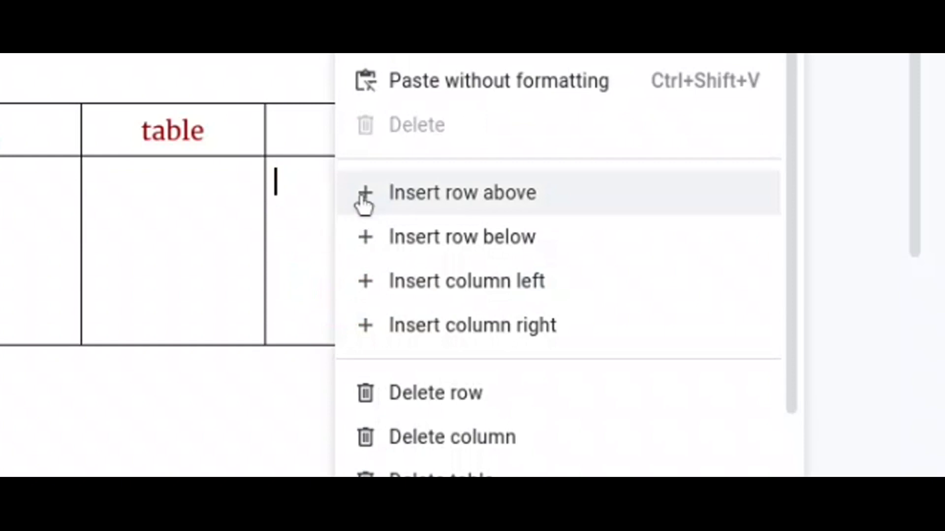
click(383, 248)
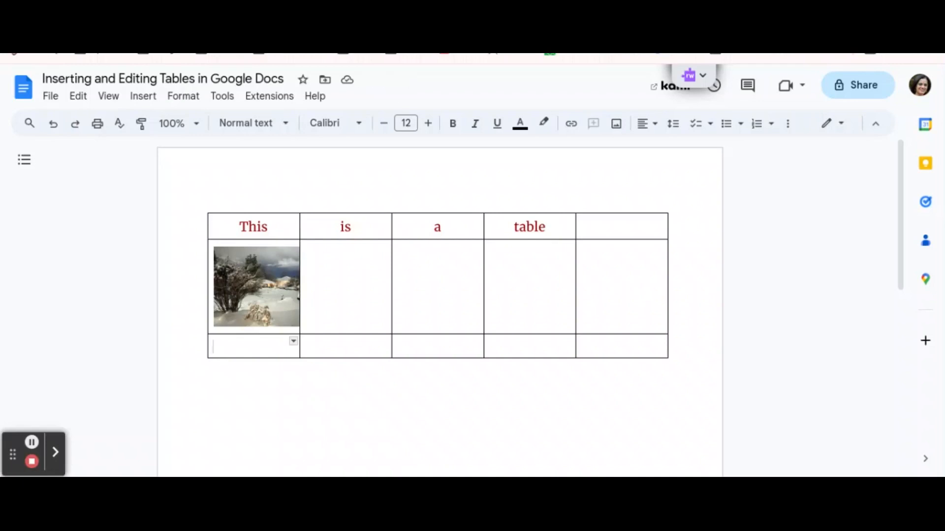
- Delete the blank column after "table" and the blank row below the picture
right_click(634, 285)
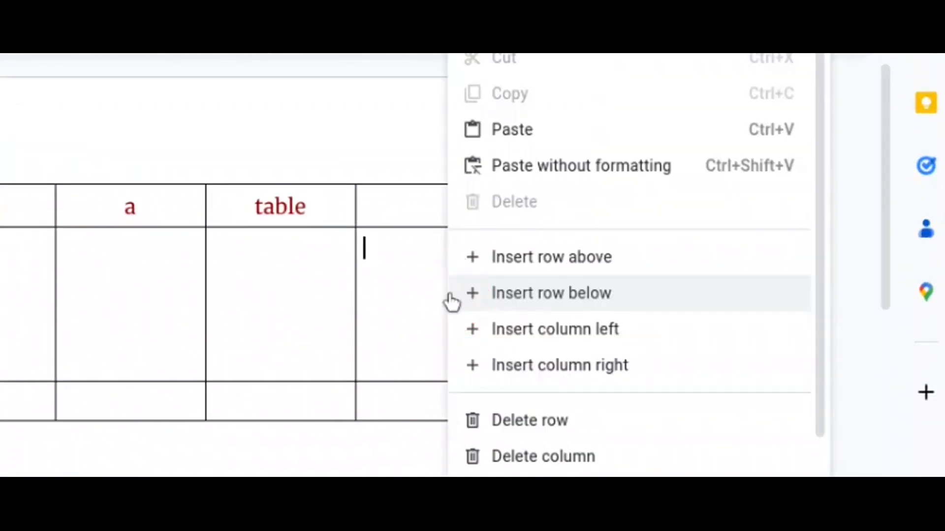
click(504, 457)
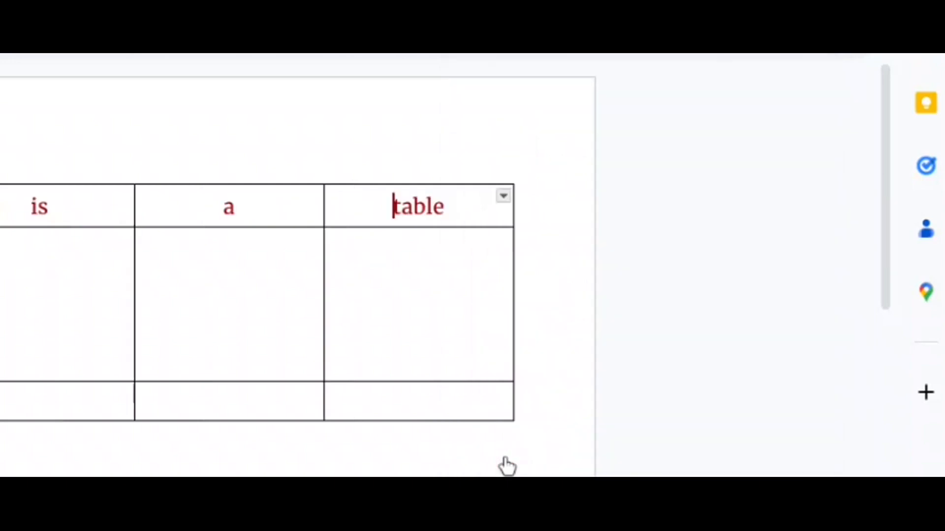
right_click(354, 402)
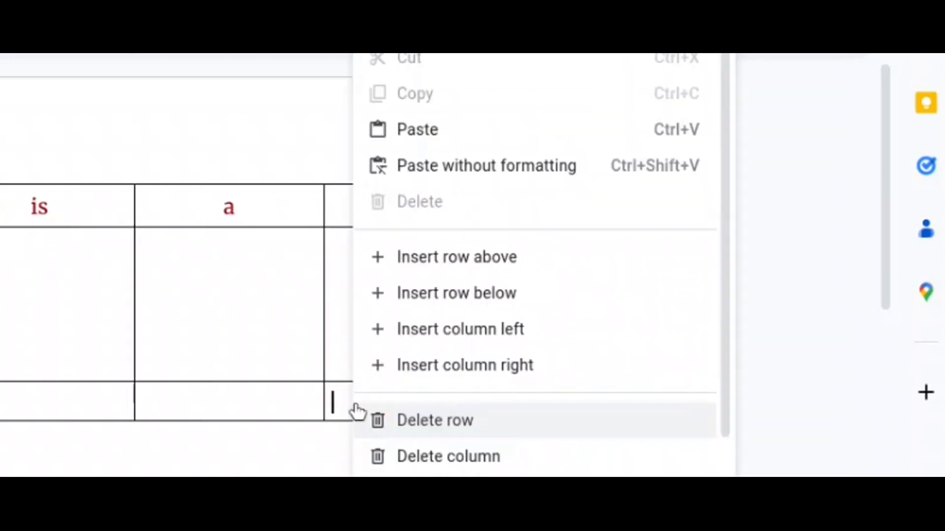
click(385, 421)
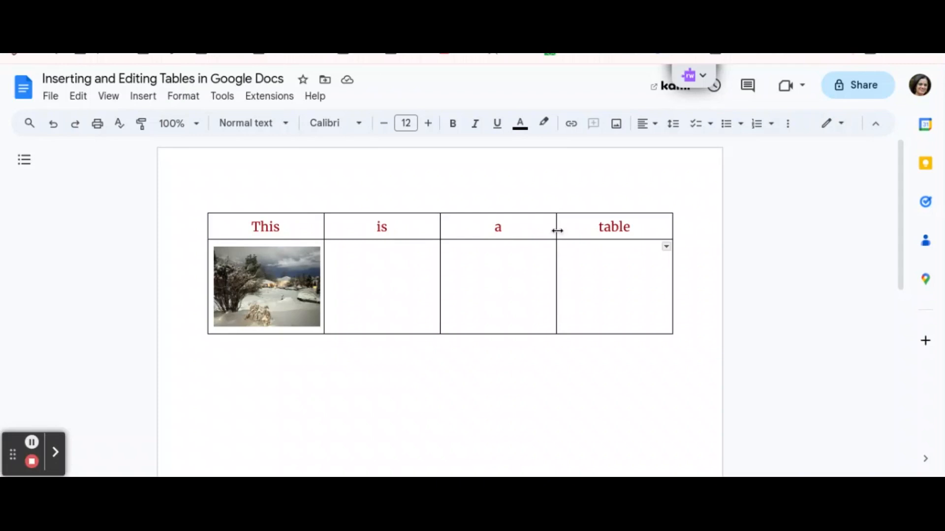
- Widen the "is" and "a" columns, and make the header row taller before returning it to its original height
drag(557, 231, 596, 227)
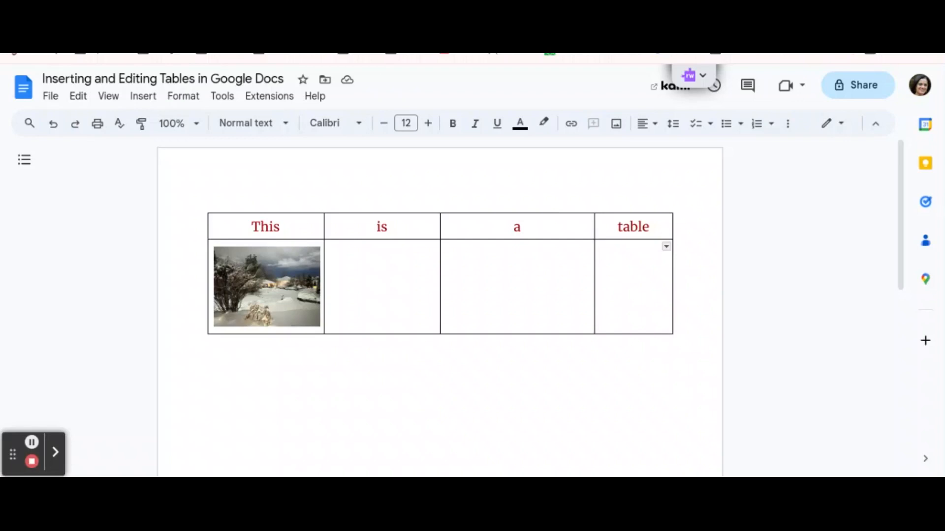
drag(569, 239, 562, 290)
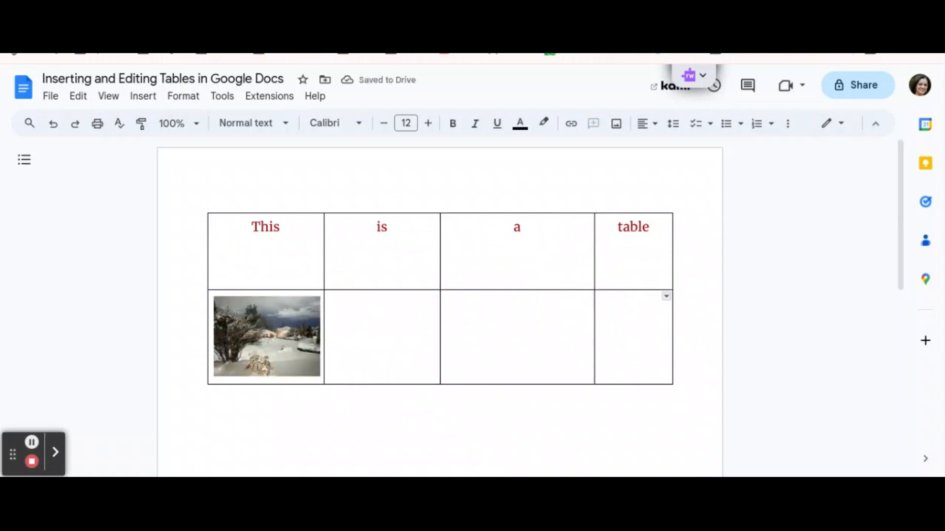
drag(563, 291, 568, 240)
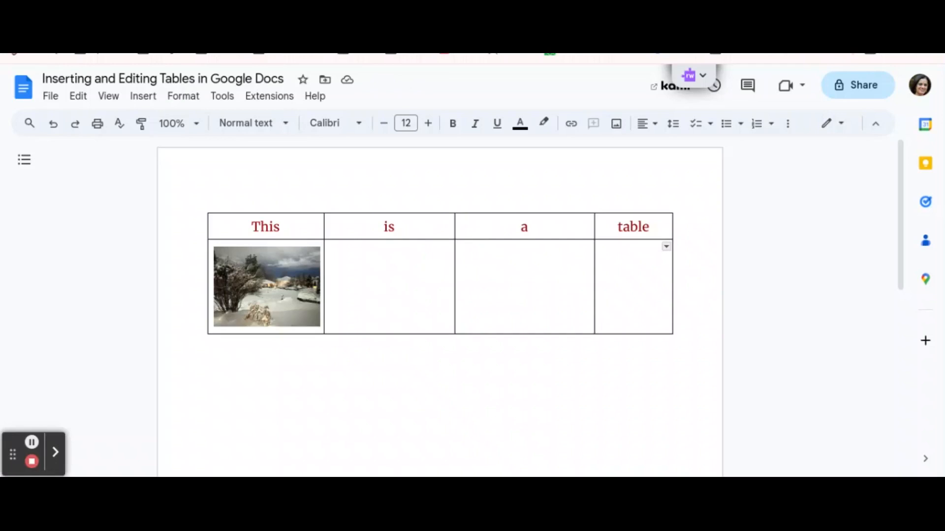
- Merge the header cells containing "is" and "a" into one cell
mouse_move(371, 225)
drag(372, 225, 498, 229)
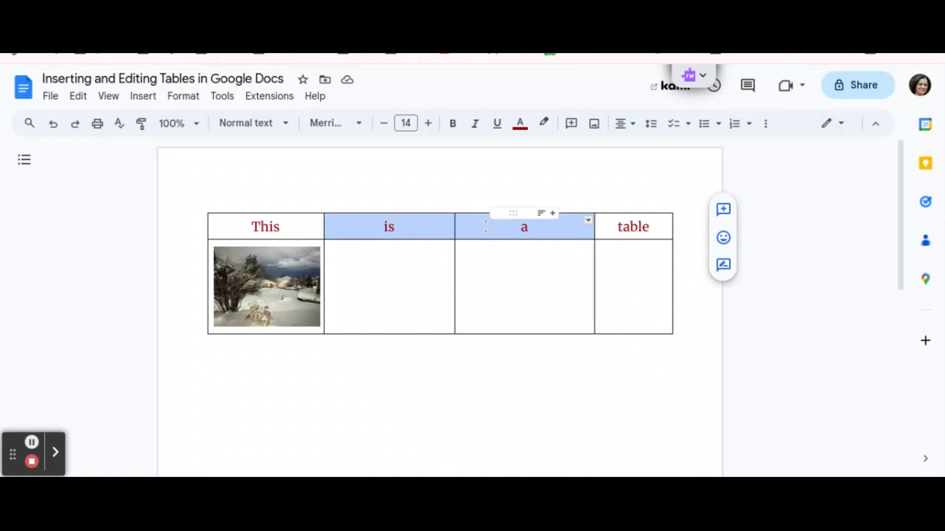
right_click(487, 232)
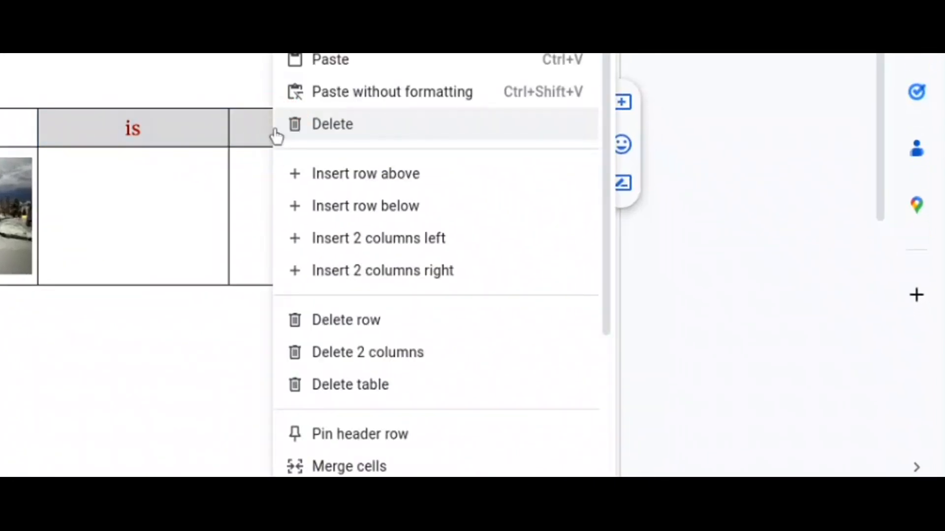
click(369, 467)
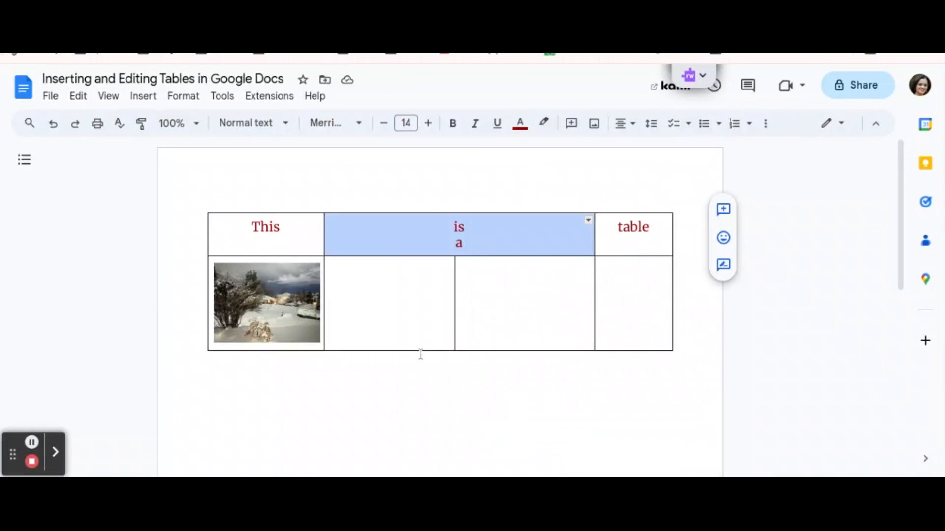
- Join the merged header cell's two lines into "is a" and undo the automatic capitalisation
click(455, 243)
key(BackSpace)
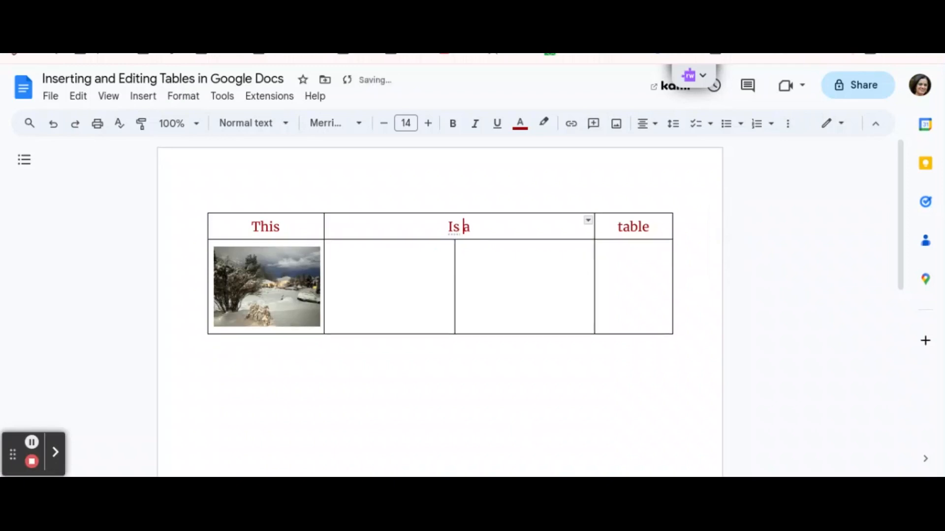
click(453, 227)
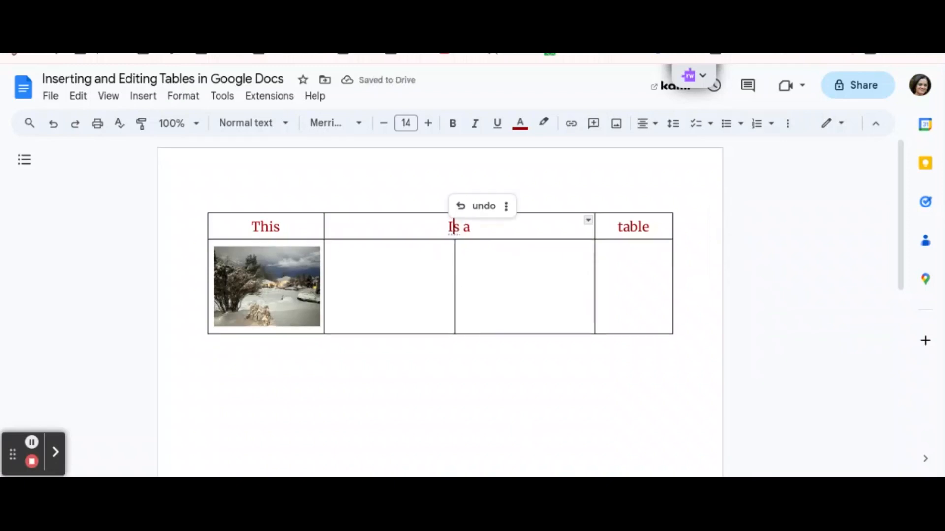
key(ctrl+z)
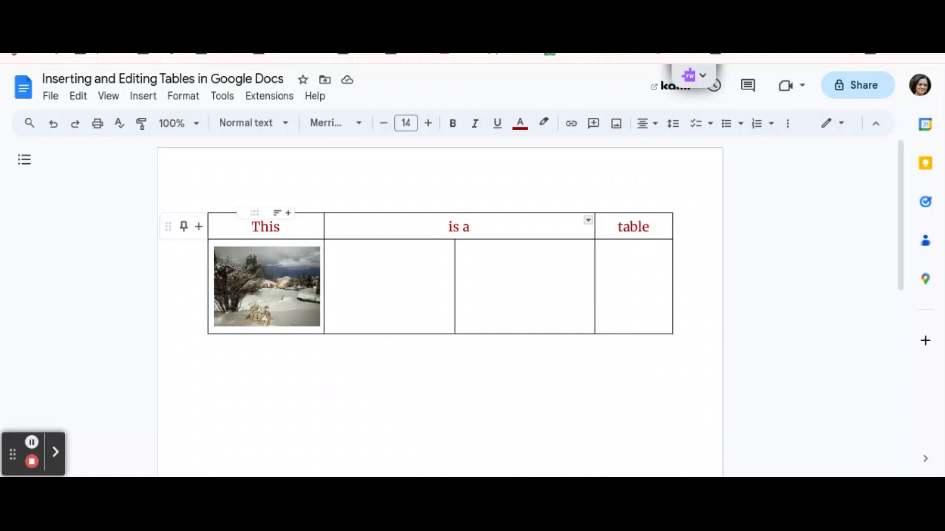
- Give all cells of the table a dark red border with a width of 1.5pt
drag(233, 227, 260, 227)
drag(329, 242, 654, 315)
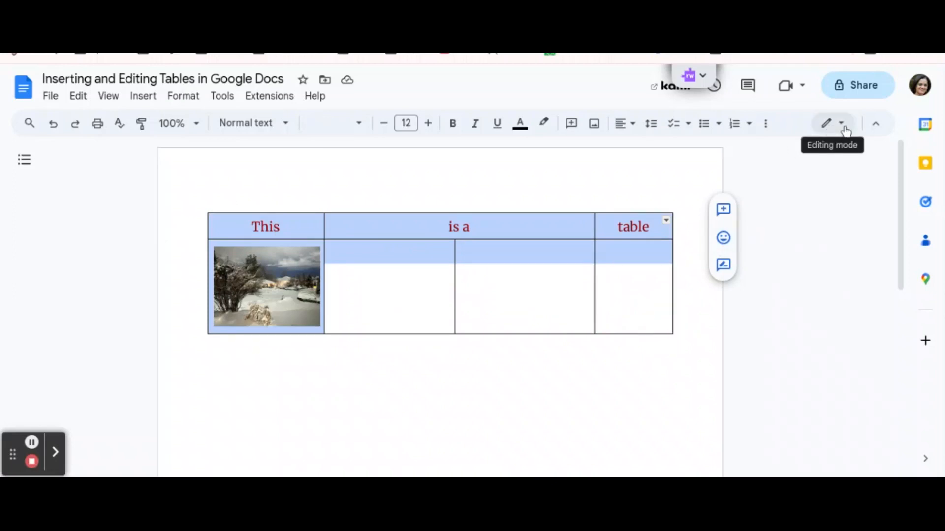
click(766, 123)
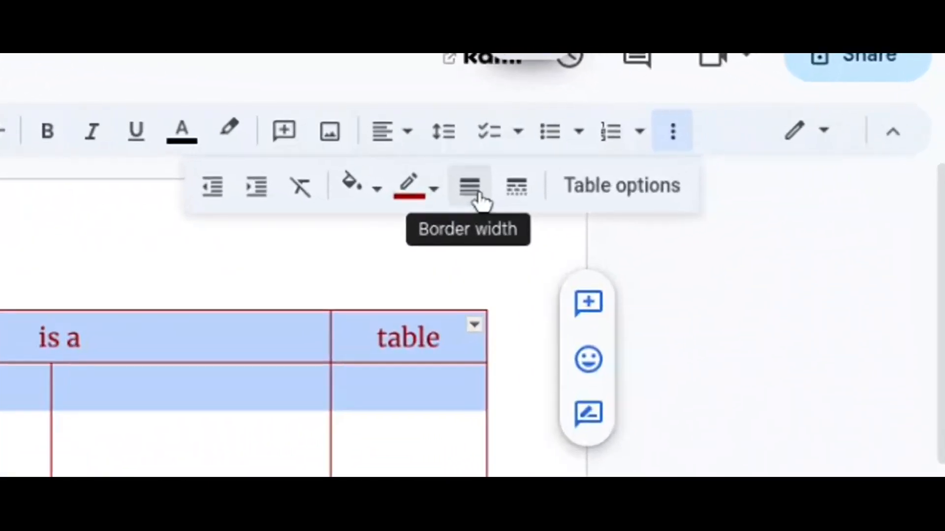
click(418, 173)
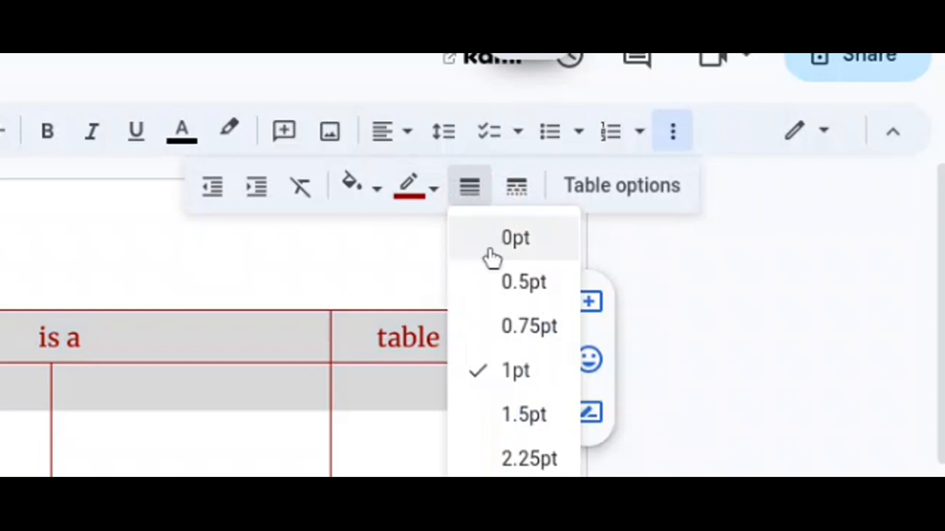
click(522, 416)
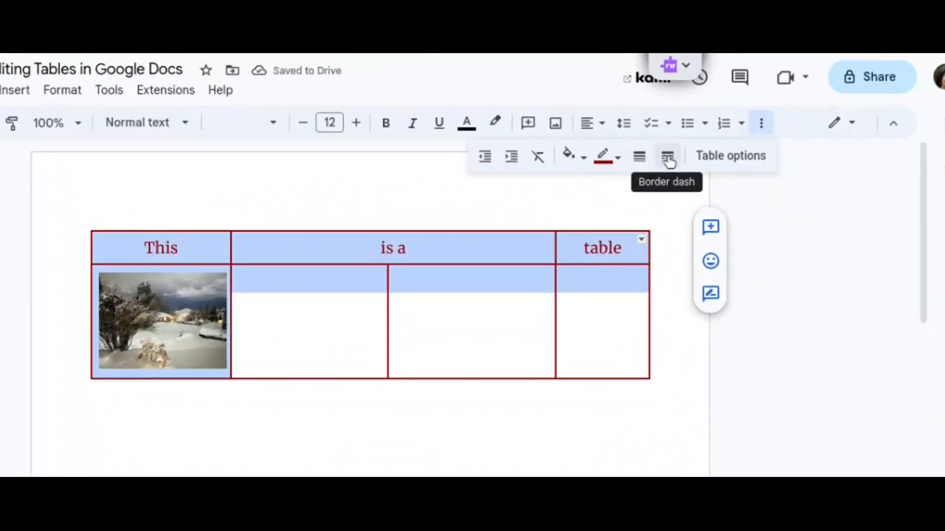
- Try a dashed border style on all the table's cells, and return the borders to a solid line
click(667, 157)
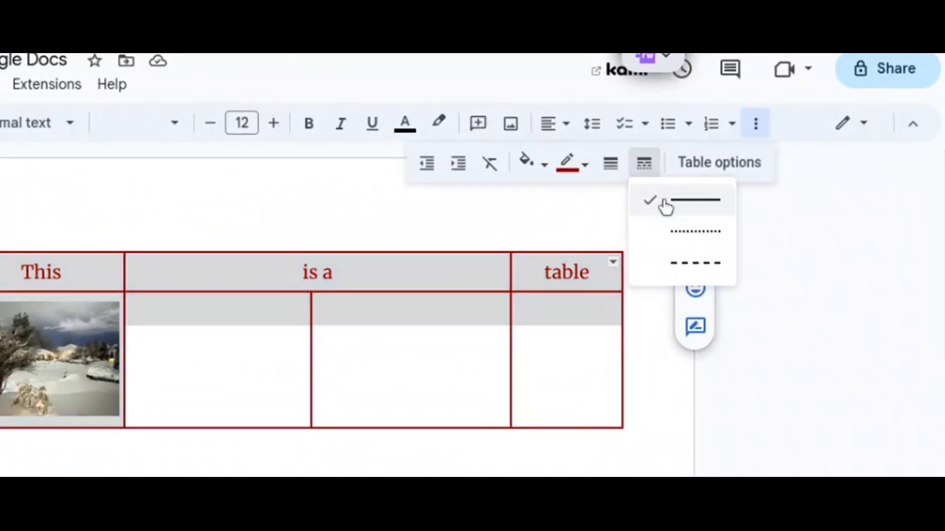
click(681, 269)
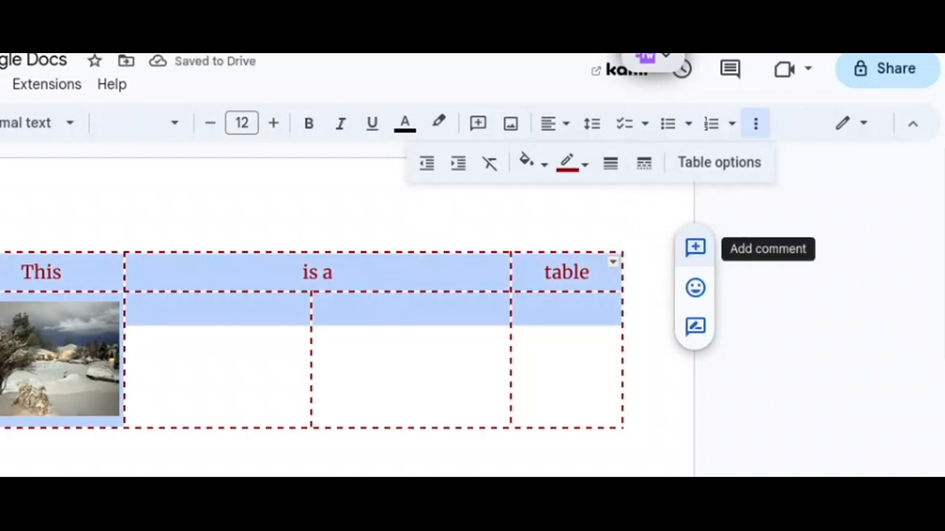
click(645, 165)
click(685, 201)
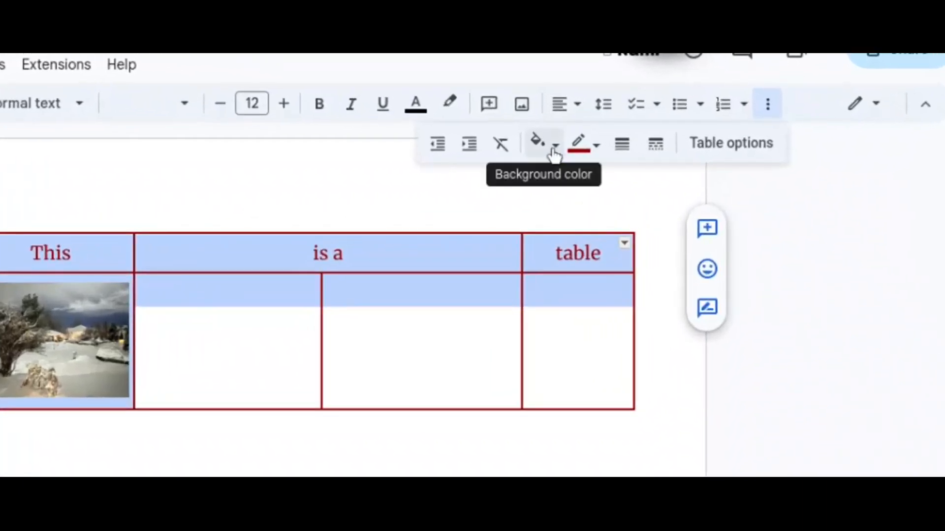
- Fill all the table's cells with a light yellow background colour and deselect the table
click(554, 153)
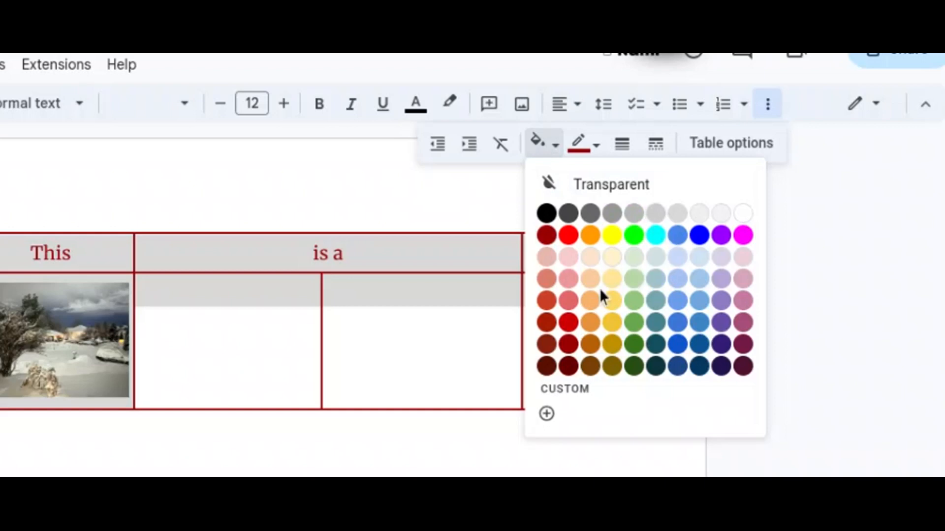
click(621, 259)
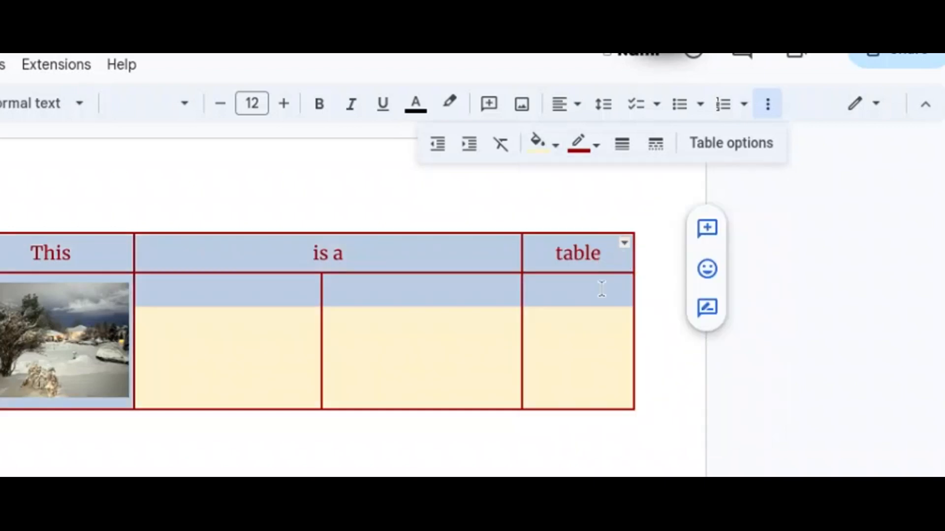
click(539, 441)
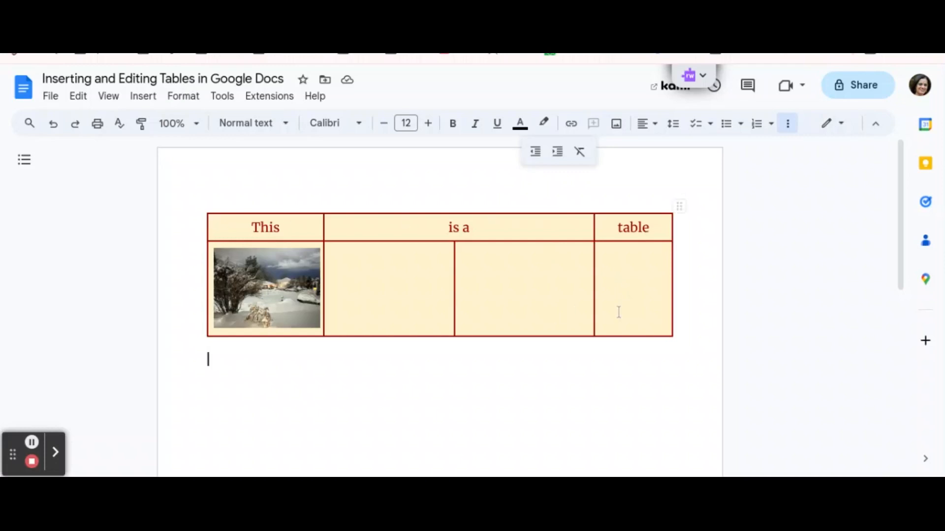
- Open the table properties from a cell in the table's second row
click(680, 258)
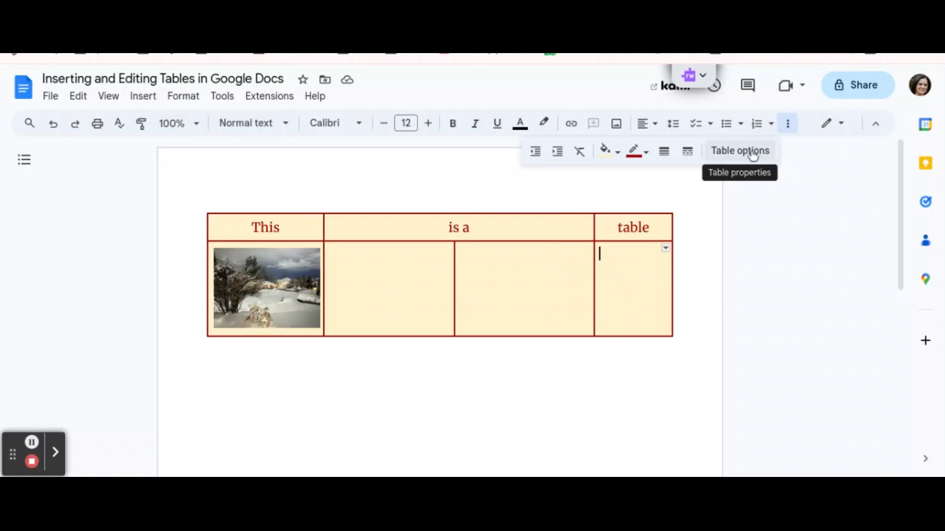
right_click(511, 282)
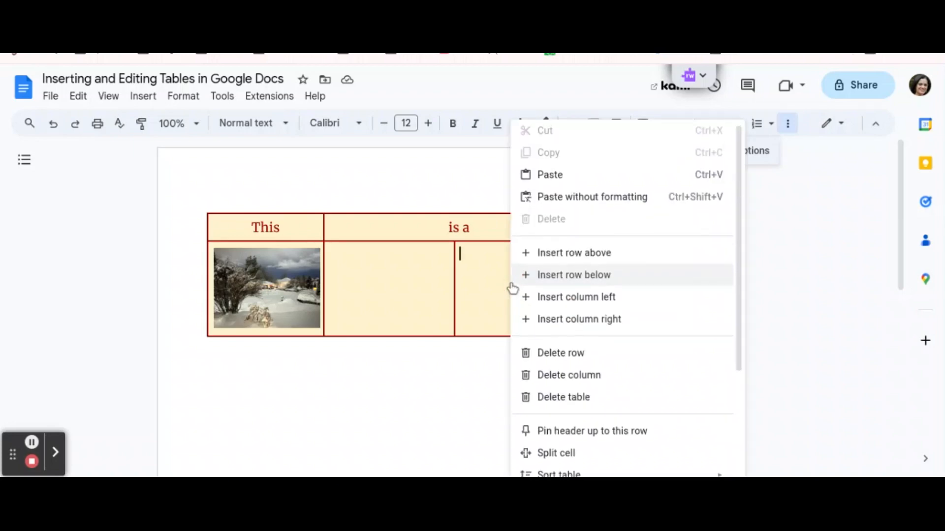
scroll(591, 369, down, 3)
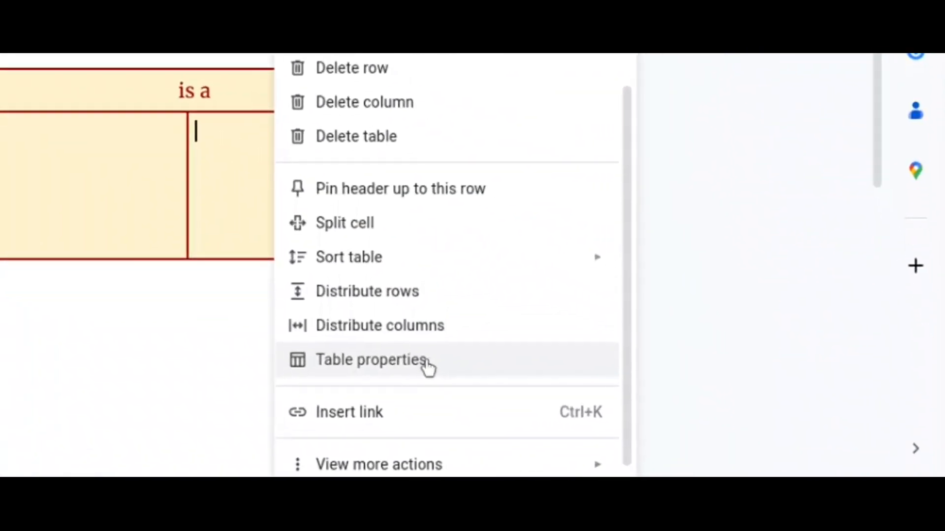
click(612, 406)
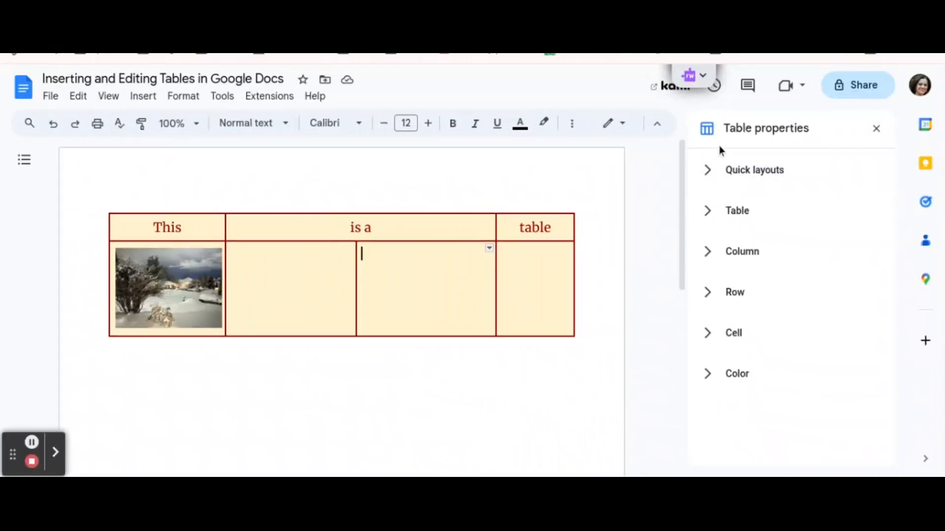
- Place the table on the page with the Bottom center quick layout, and switch it to Top left
click(707, 170)
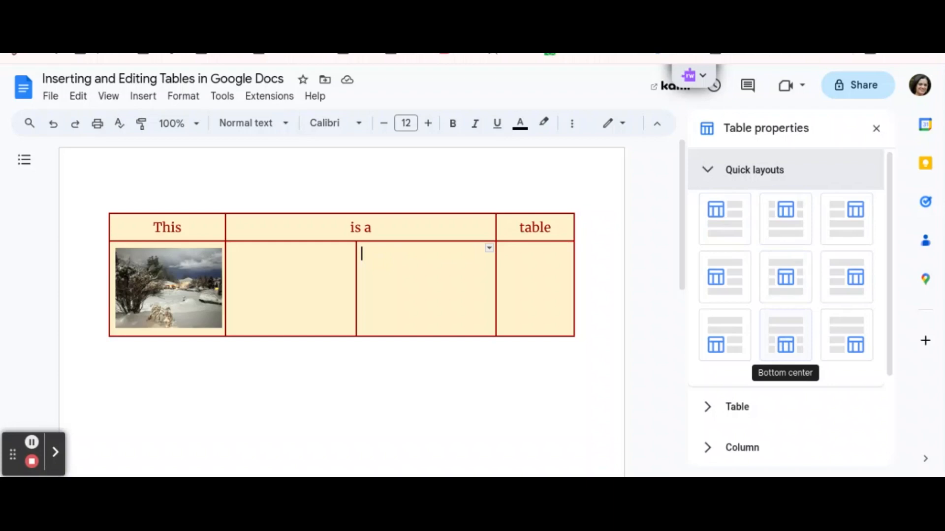
click(785, 335)
drag(680, 283, 663, 389)
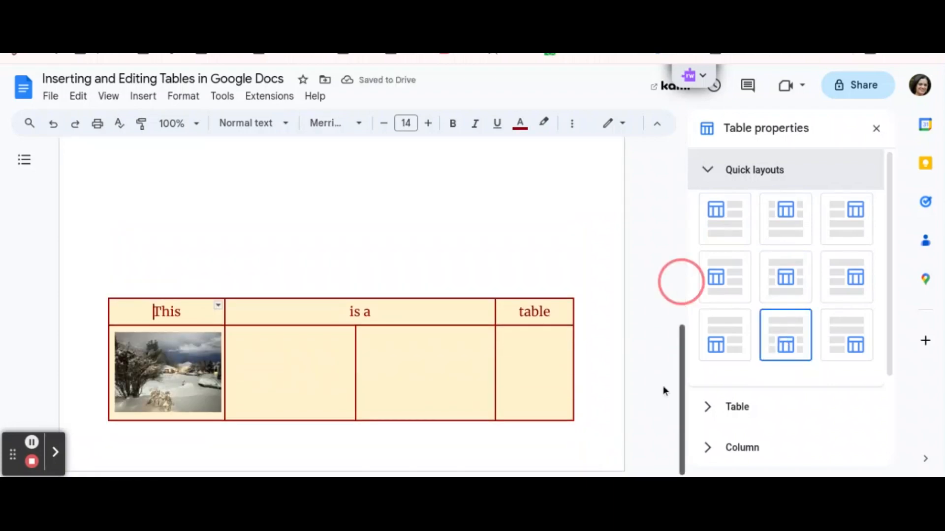
drag(672, 366, 658, 281)
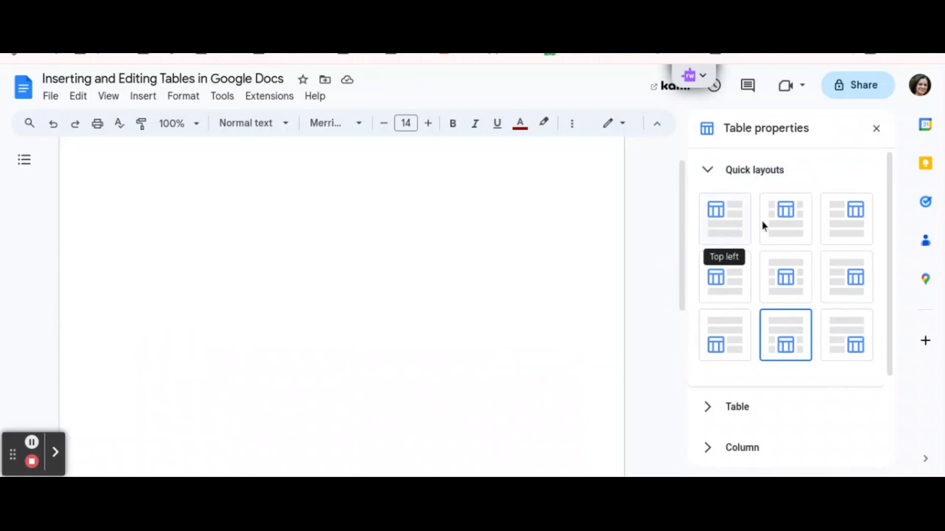
click(713, 215)
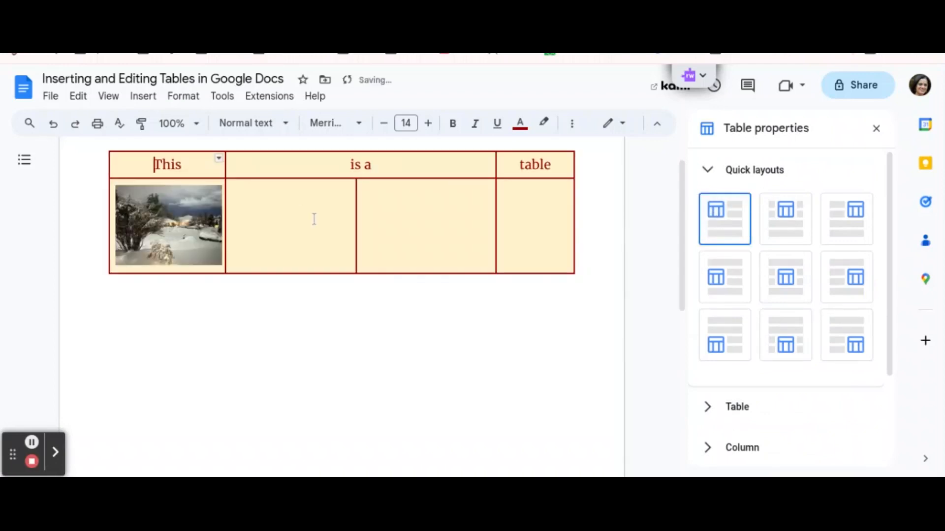
- Choose the Wrap text style for the table in its table settings
click(731, 406)
drag(680, 245, 684, 282)
drag(890, 223, 882, 297)
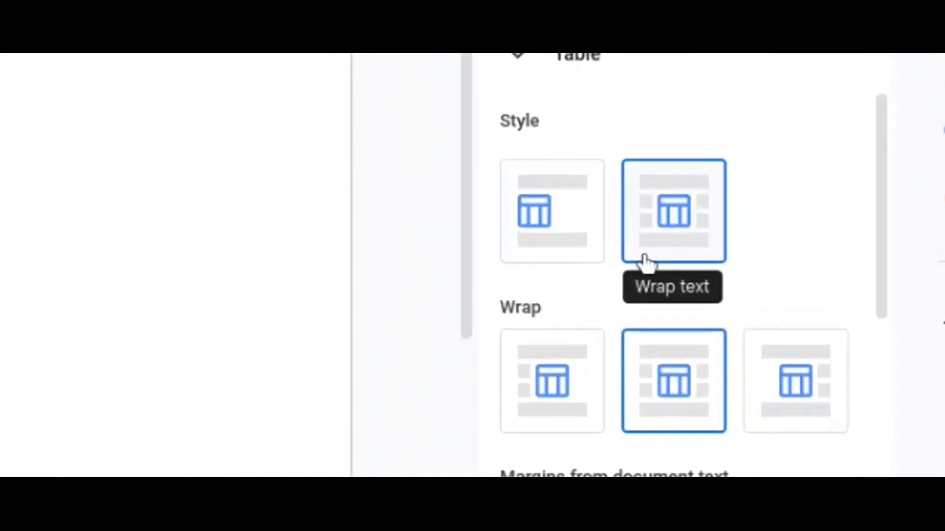
click(681, 231)
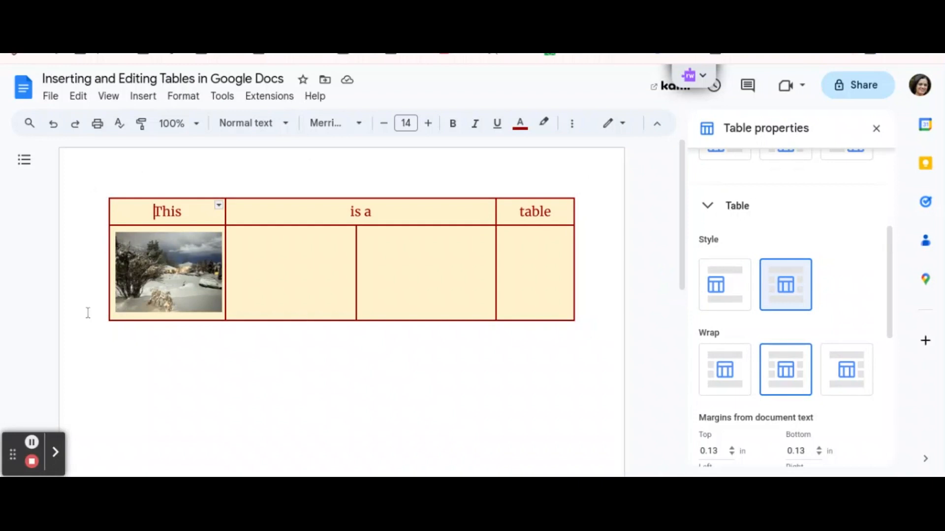
- Try a column width of 2.5 in for the column headed "This" and close the column settings
scroll(684, 246, down, 5)
click(709, 350)
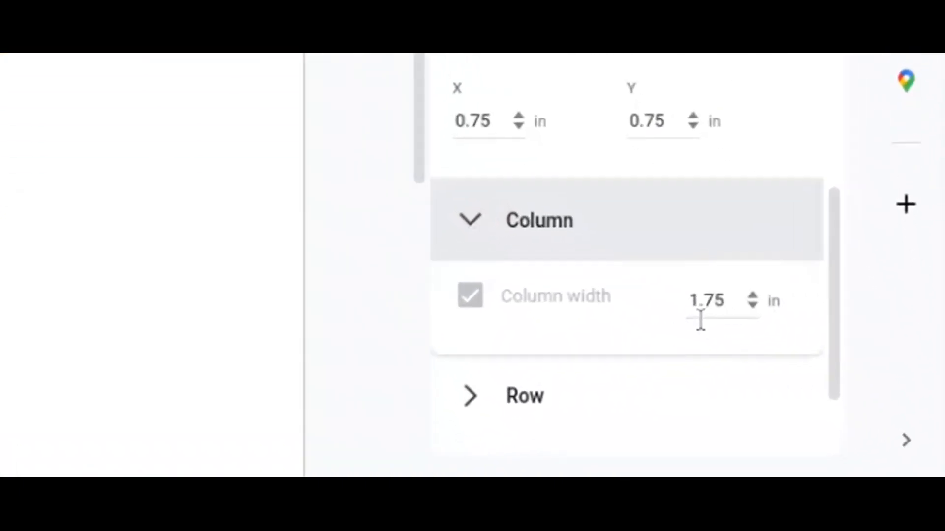
click(732, 299)
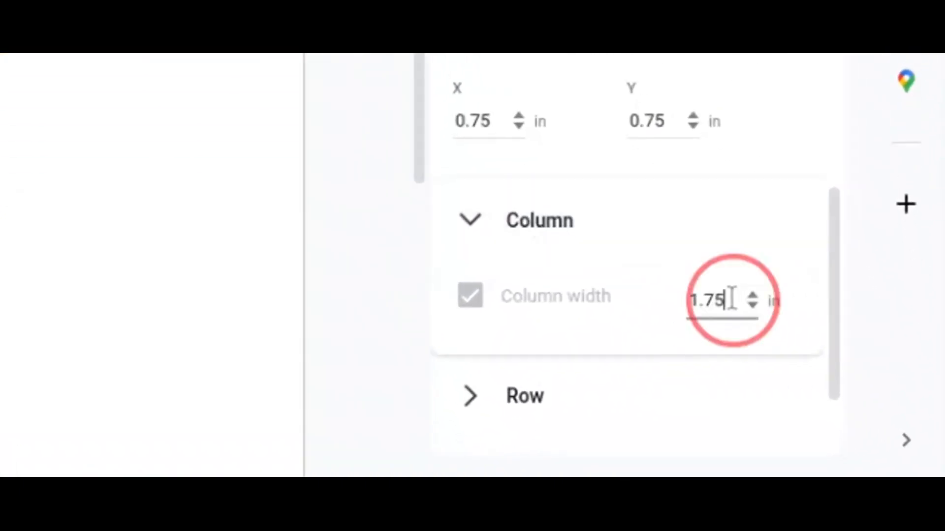
drag(732, 299, 675, 295)
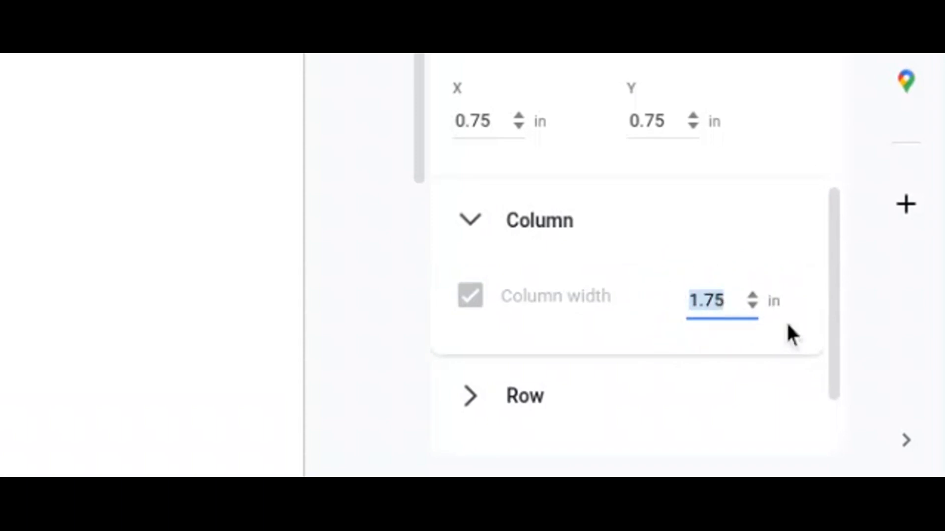
text(2.5)
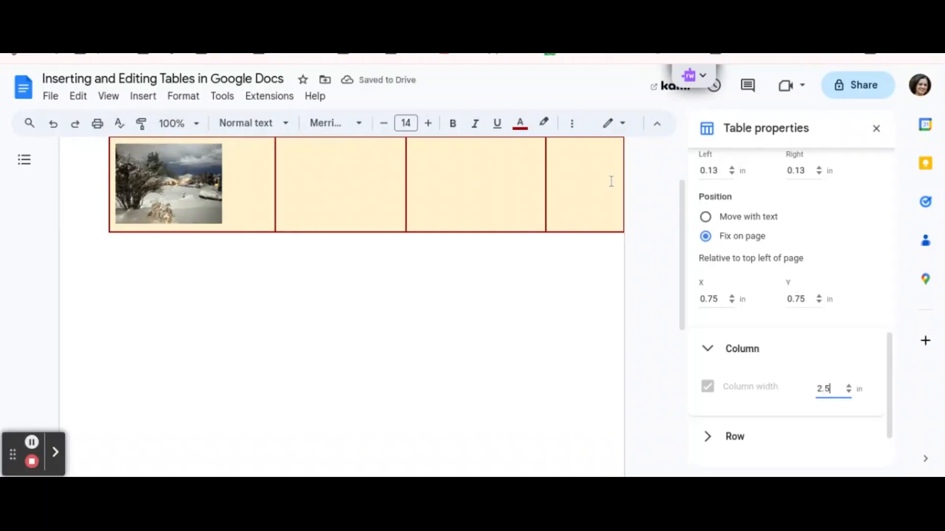
scroll(588, 333, up, 2)
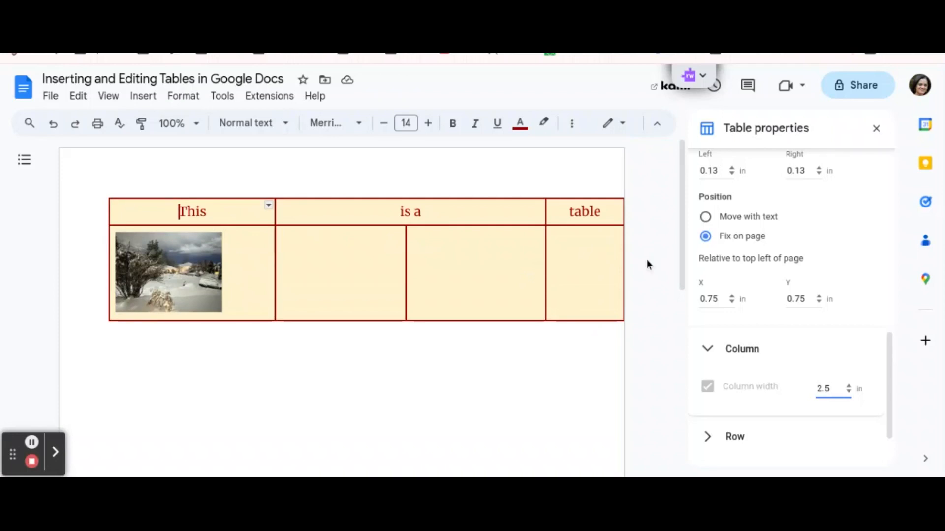
click(770, 351)
- Pin 1 header row in the table's row settings and check the table on the second page
click(716, 390)
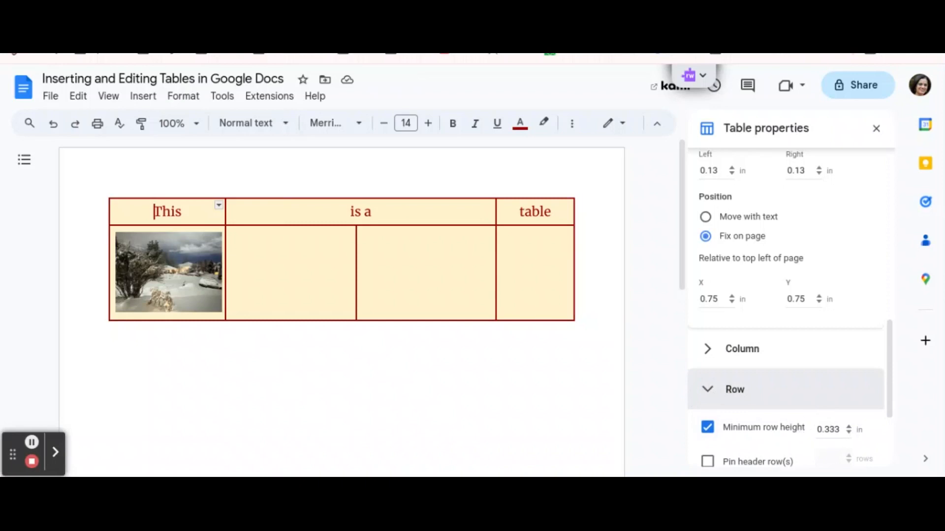
scroll(719, 327, down, 3)
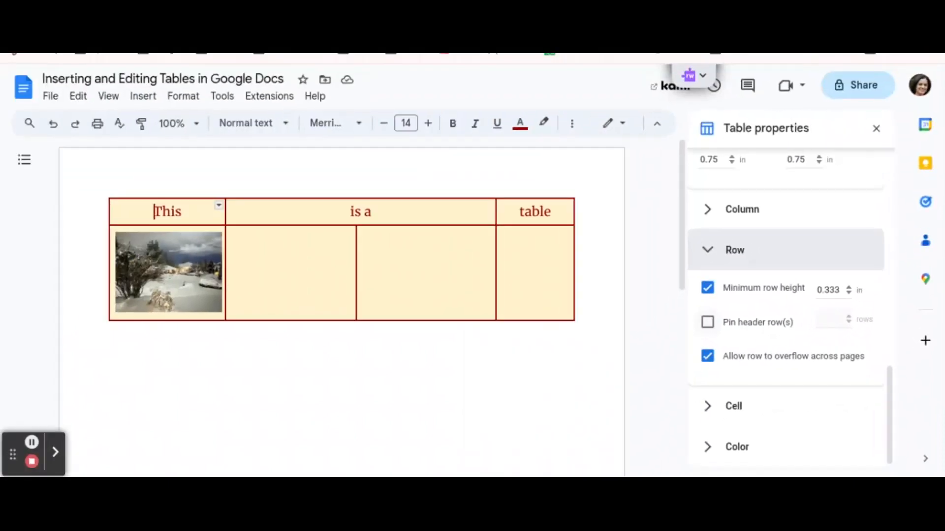
click(707, 322)
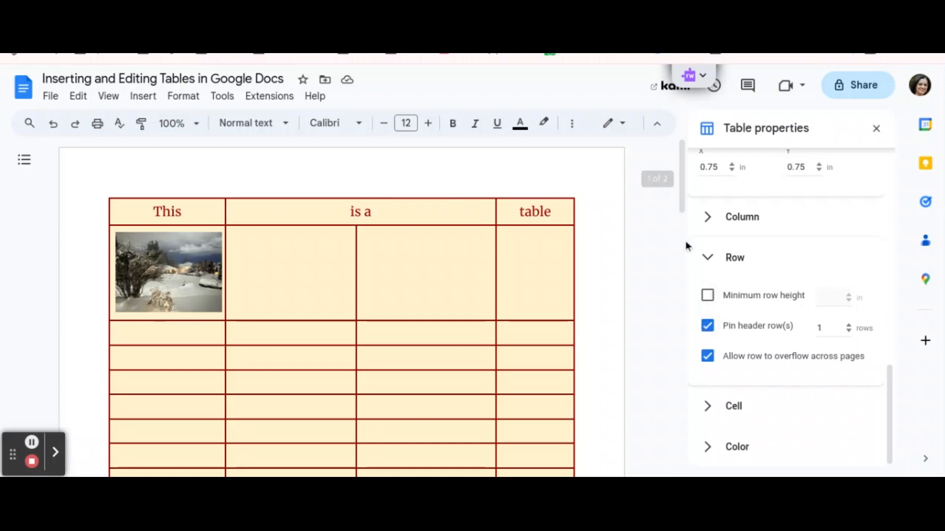
drag(680, 190, 682, 349)
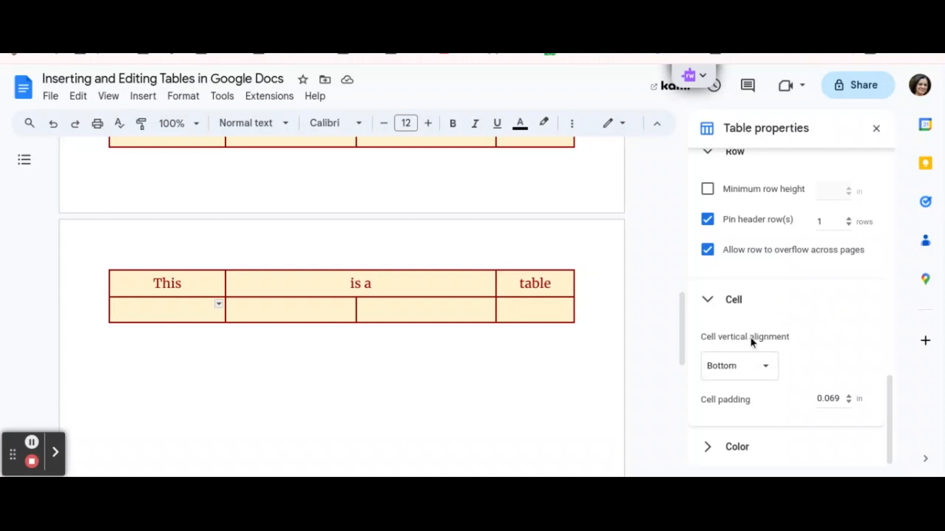
- Choose Bottom as the cell vertical alignment for the table
click(770, 370)
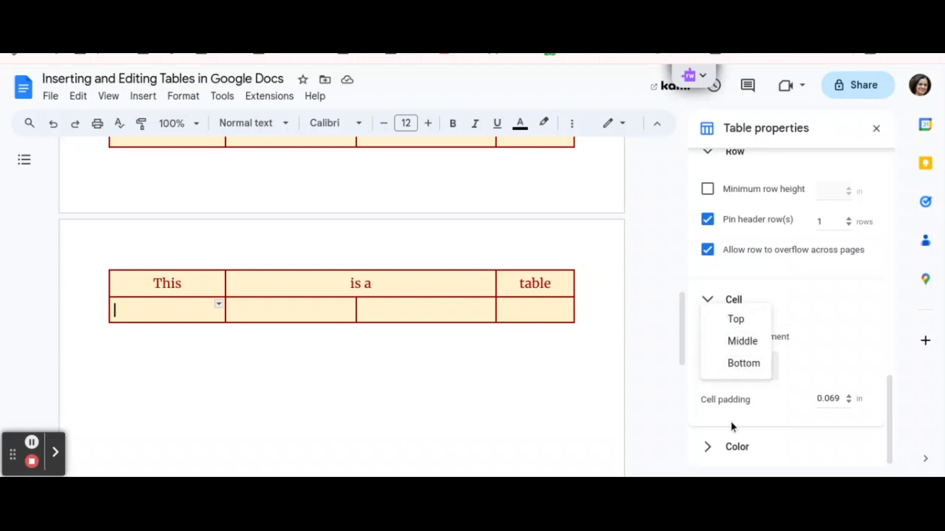
click(738, 367)
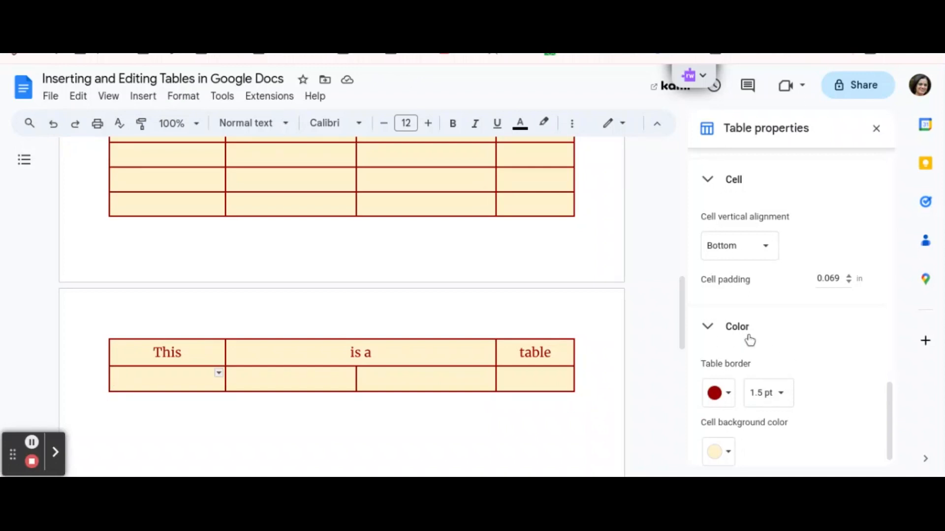
- Change the table border colour to cyan and its width to 2.25 pt
click(730, 393)
click(794, 239)
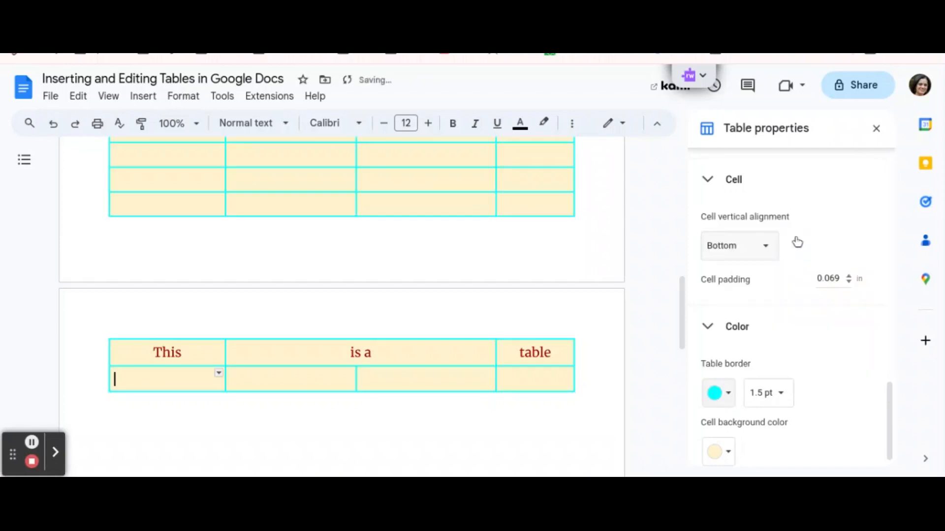
click(782, 396)
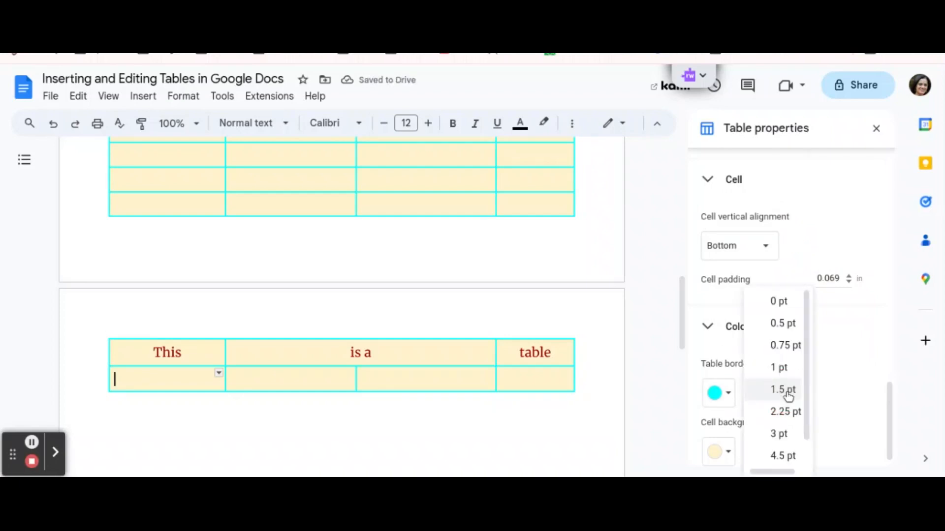
click(786, 412)
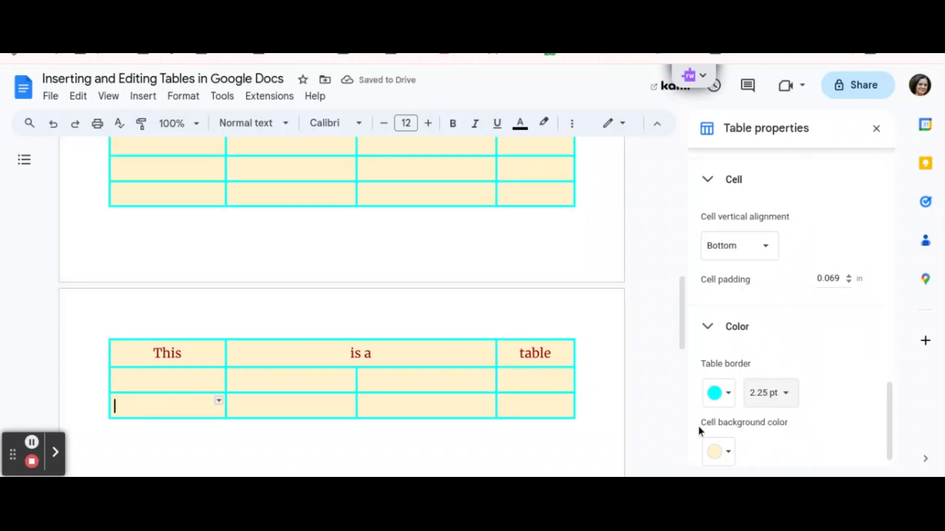